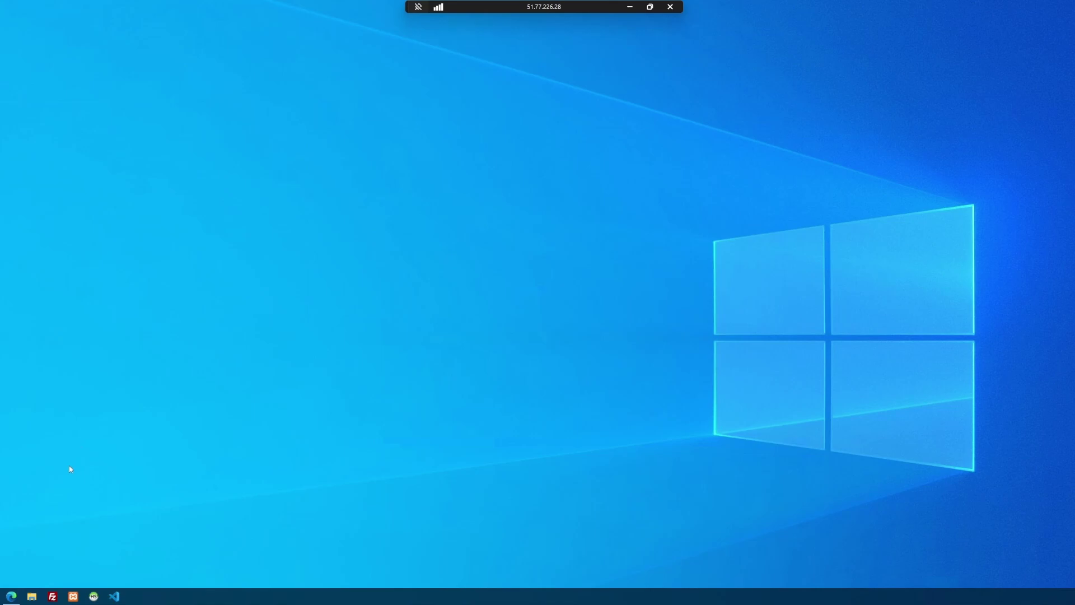
# Open Windows Defender Firewall with Advanced Security, move its window to the middle of the desktop and widen the overview pane.
pyautogui.press('super')
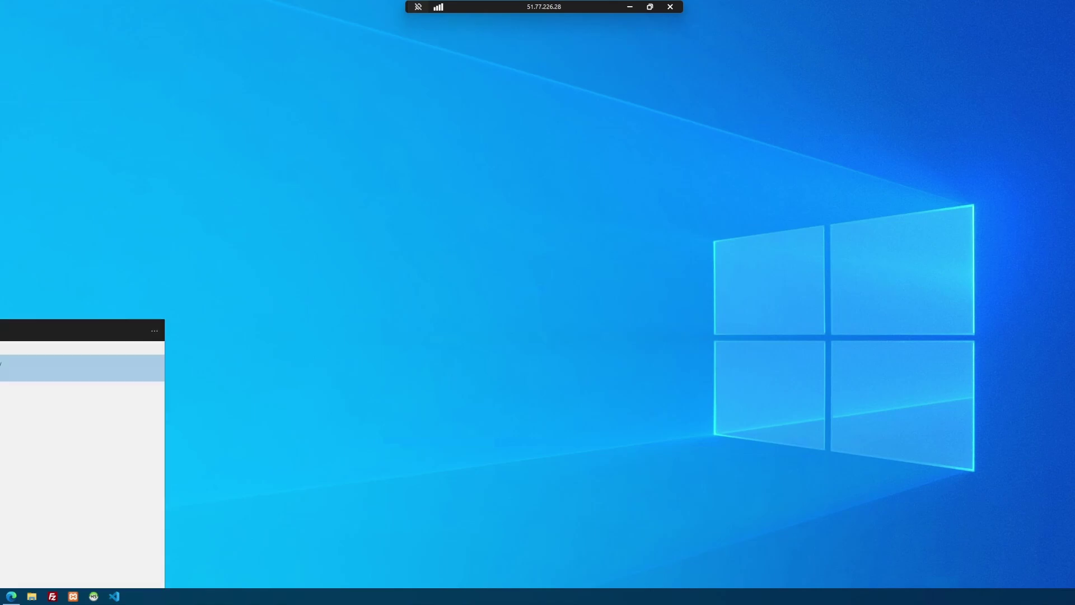
pyautogui.click(27, 361)
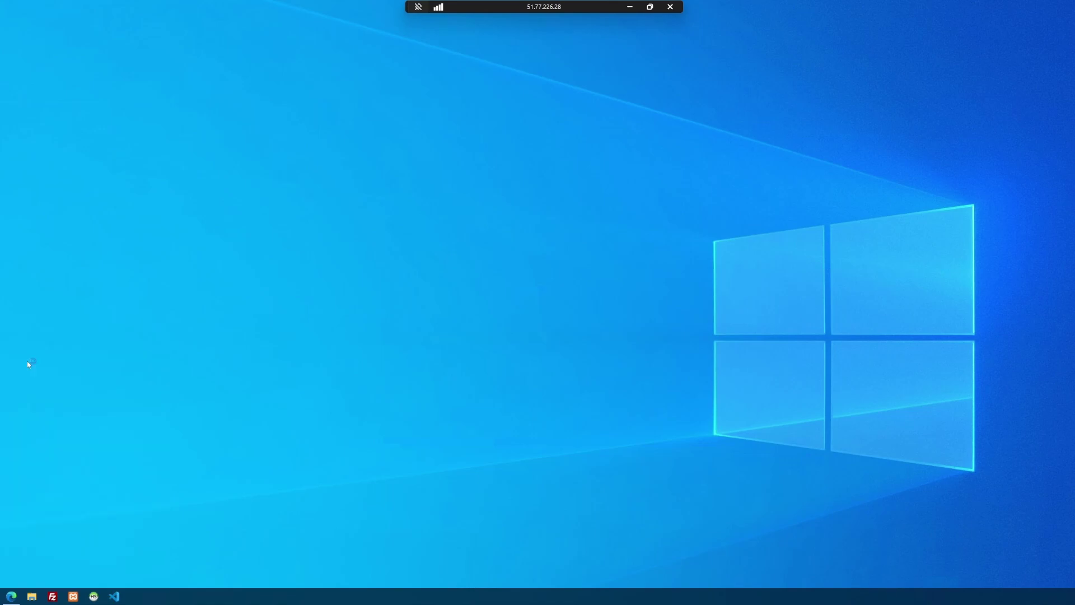
pyautogui.moveTo(114, 17); pyautogui.dragTo(627, 150)
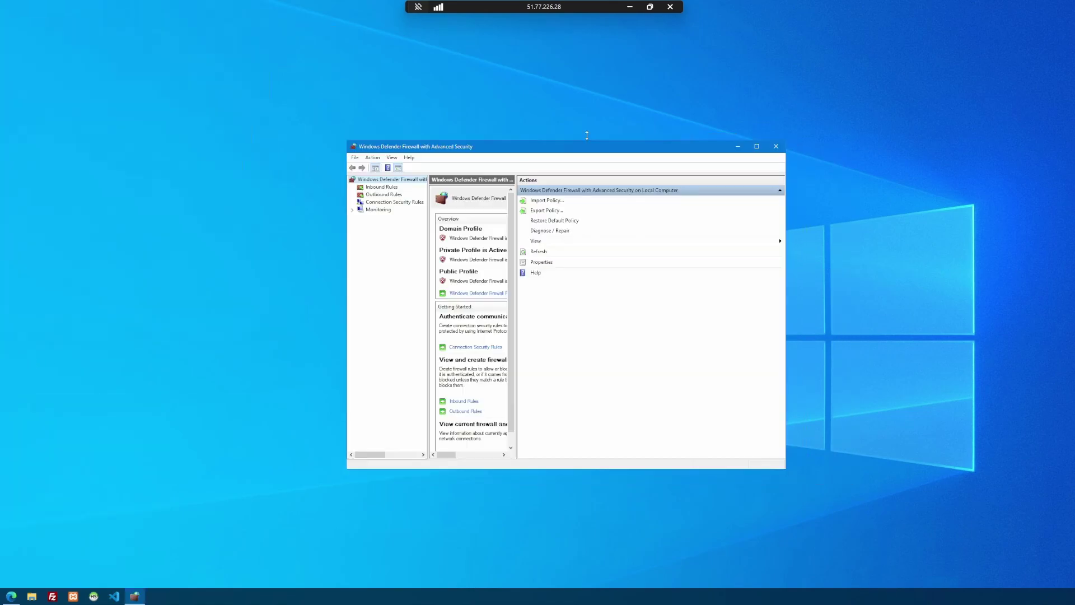
pyautogui.moveTo(398, 147); pyautogui.dragTo(374, 125)
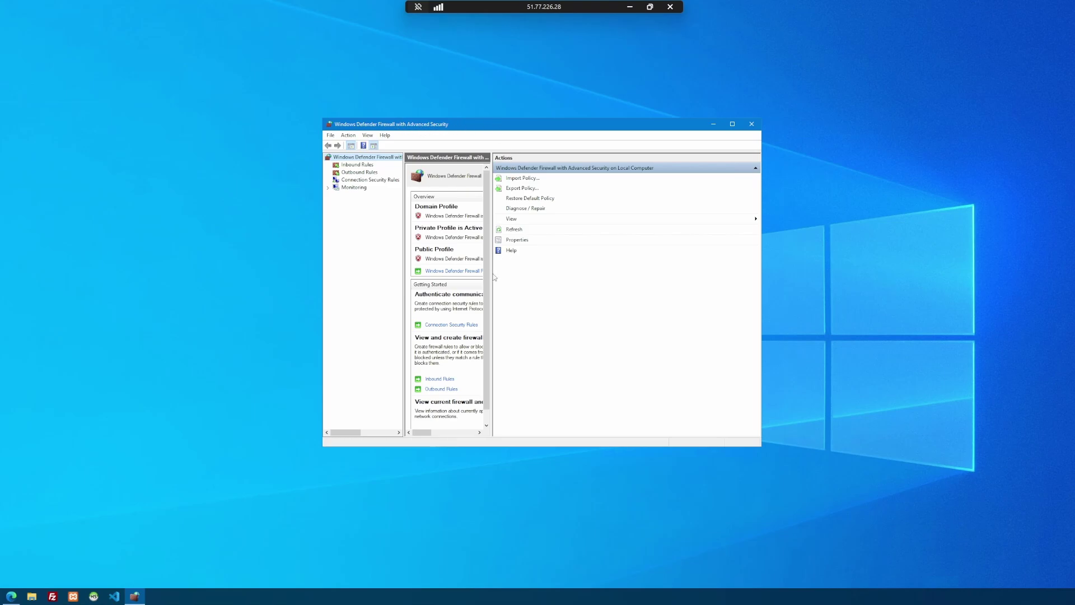
pyautogui.moveTo(494, 277); pyautogui.dragTo(565, 280)
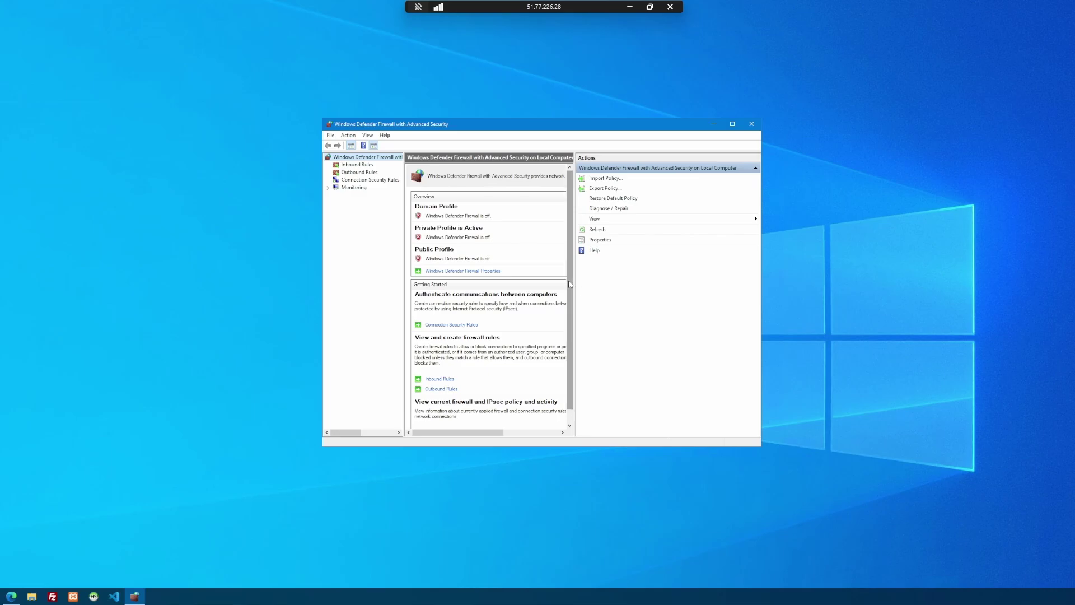
# Start a new inbound port rule for TCP on specific local port 5520.
pyautogui.click(355, 166)
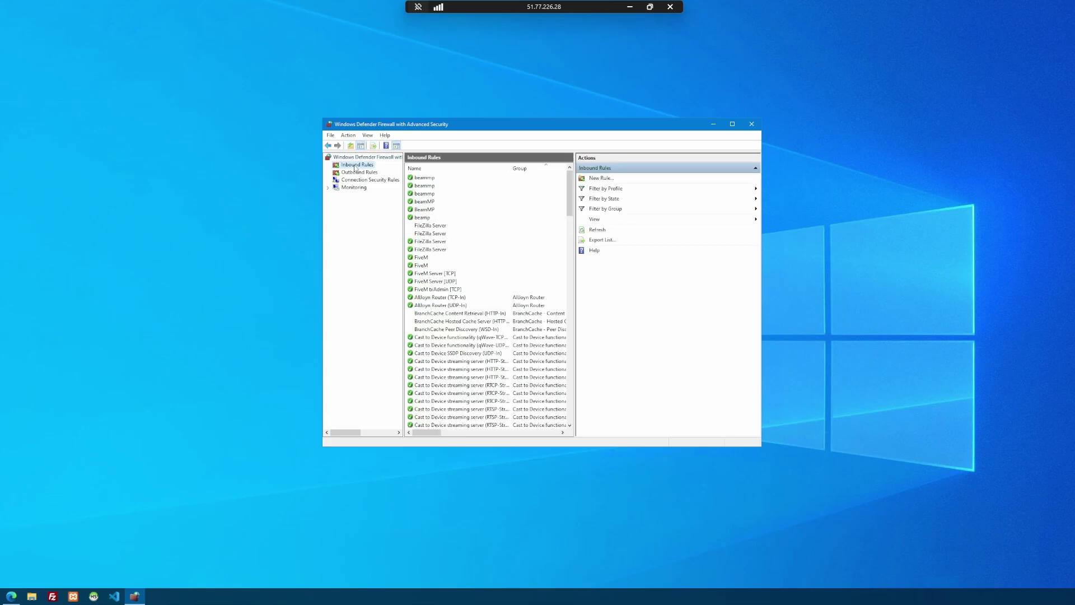
pyautogui.click(601, 179)
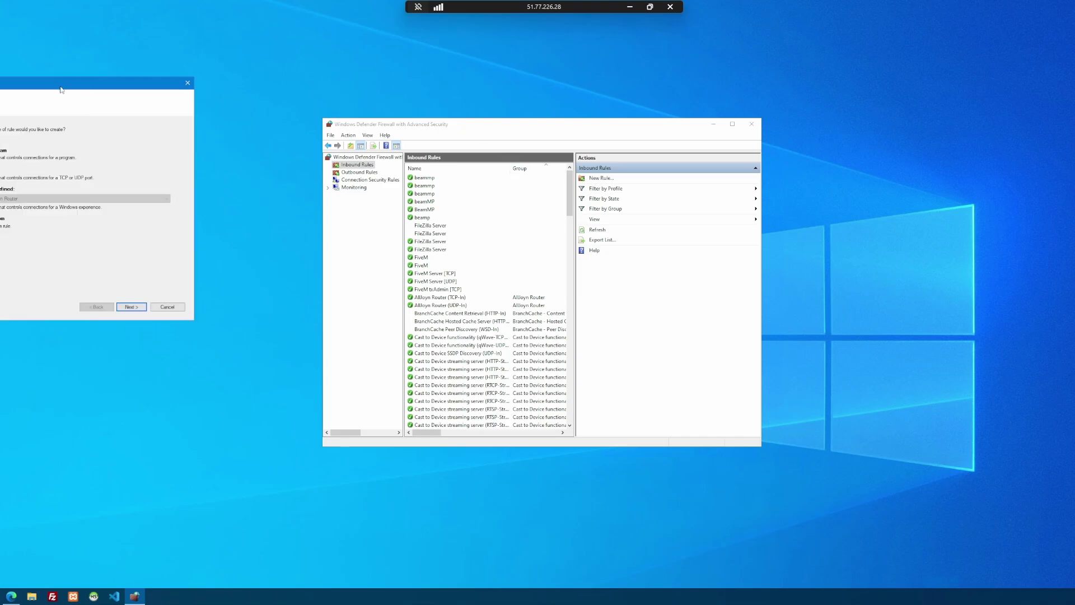
pyautogui.moveTo(60, 87); pyautogui.dragTo(564, 169)
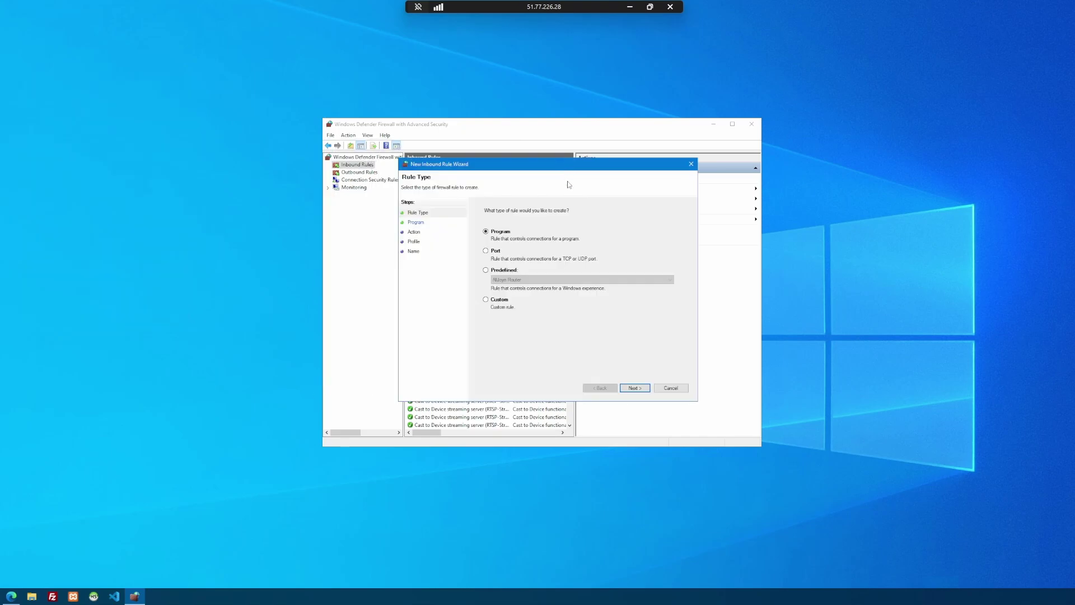
pyautogui.click(485, 251)
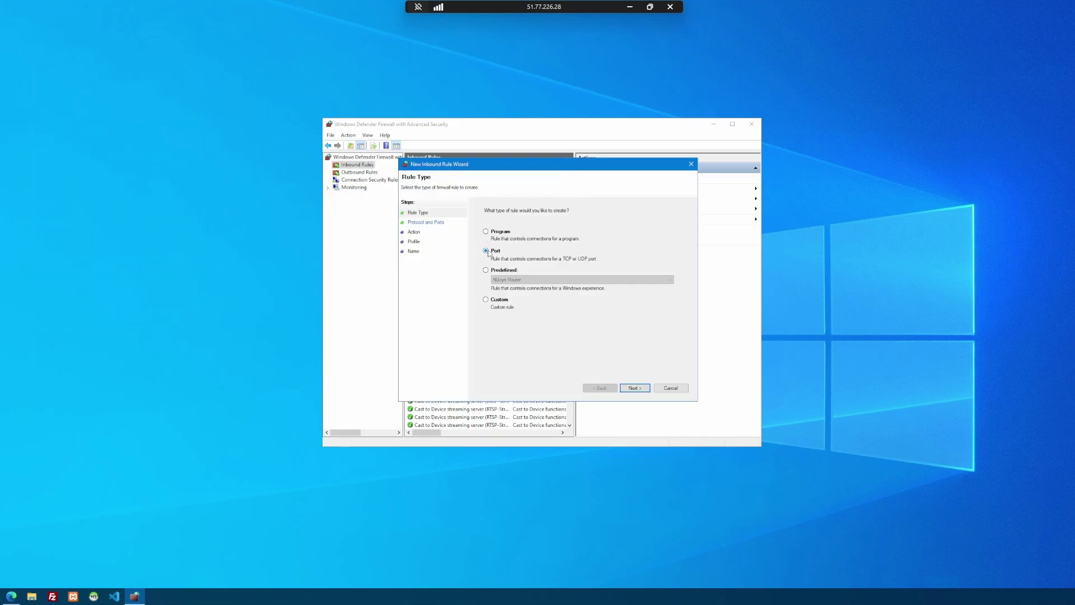
pyautogui.click(637, 389)
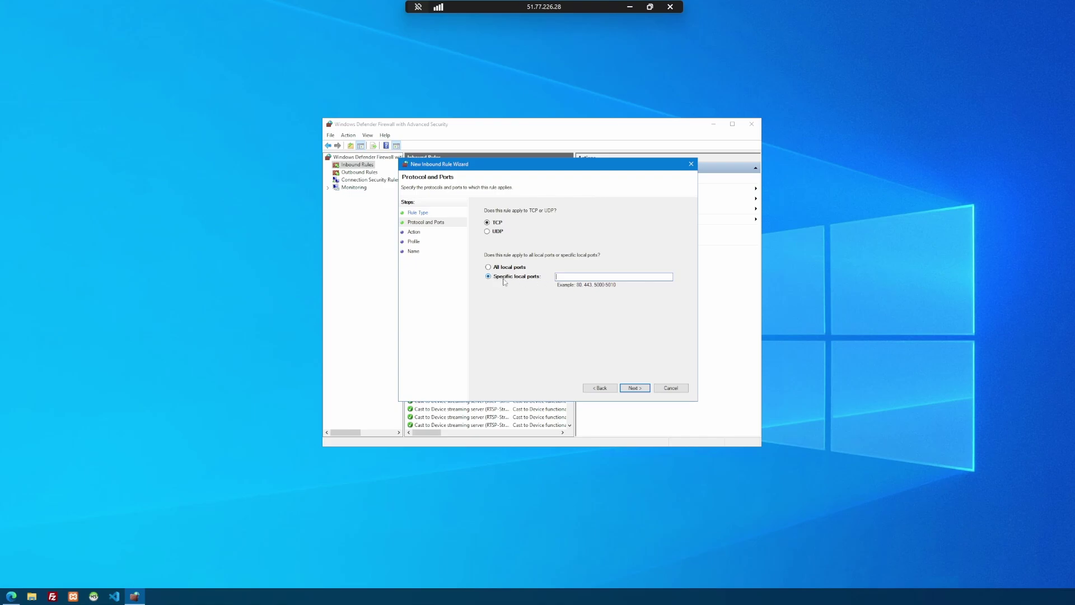
pyautogui.write('5520')
pyautogui.click(633, 390)
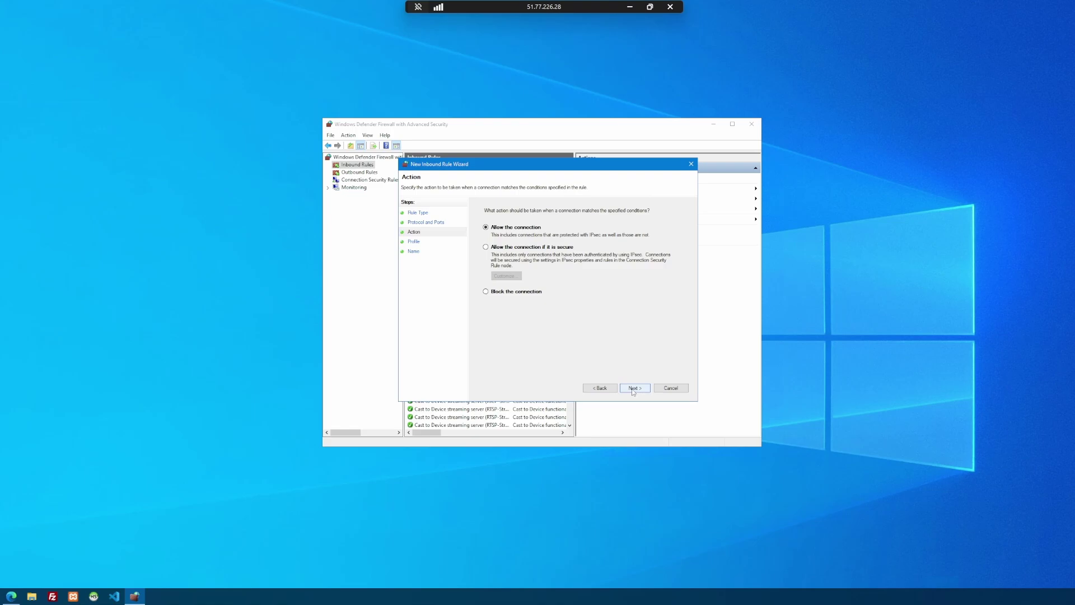
# Allow the connection on the Domain, Private and Public profiles and finish the inbound TCP rule with the name Hytale.
pyautogui.click(634, 391)
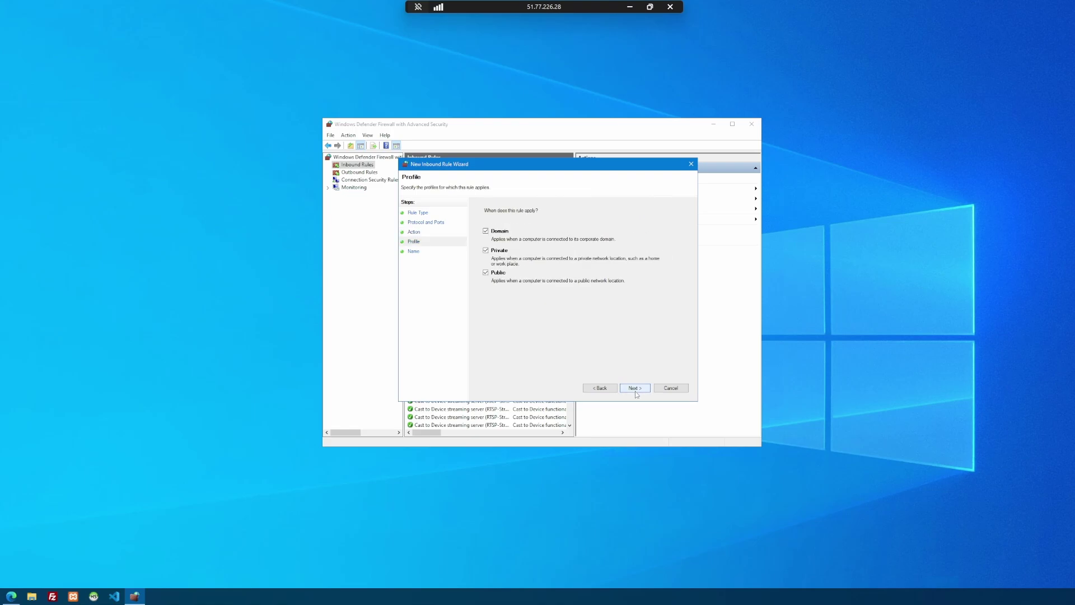
pyautogui.click(635, 391)
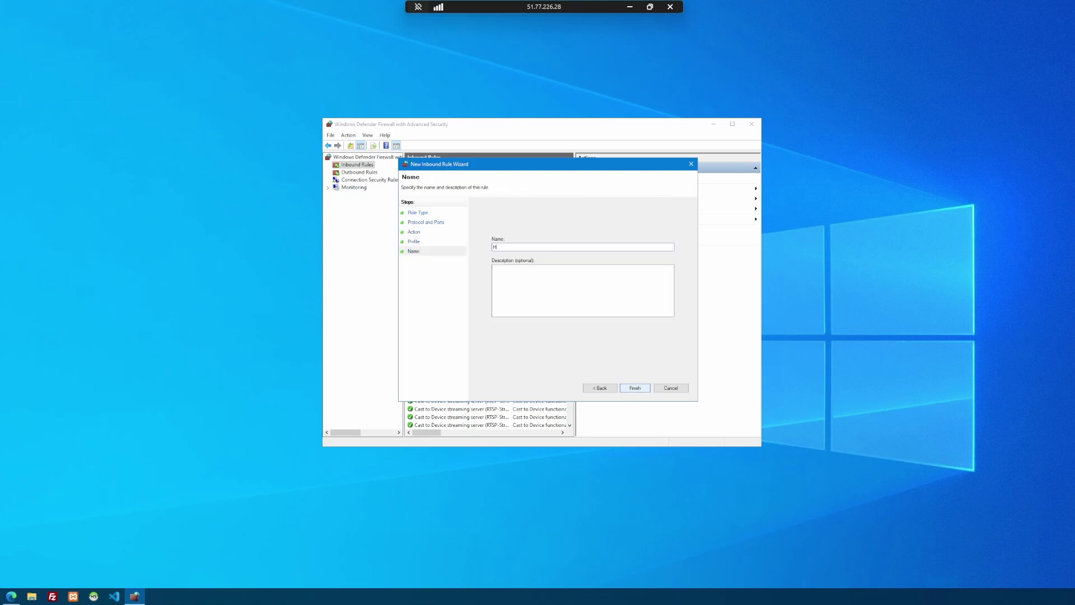
pyautogui.write('Hytale')
pyautogui.press('Return')
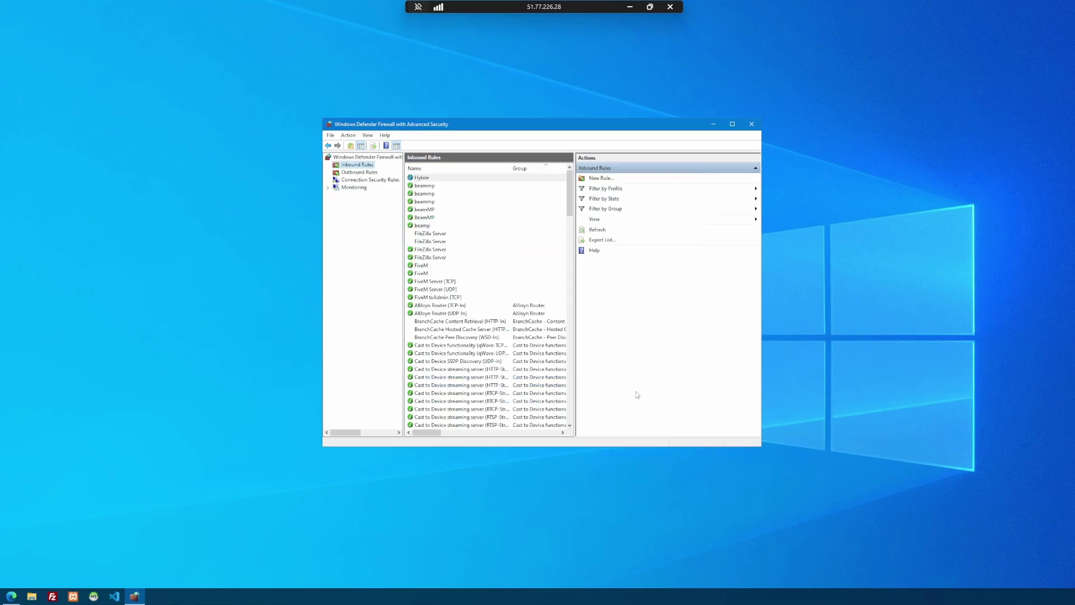
# Start a second inbound port rule, this one for UDP on specific local port 5520.
pyautogui.click(601, 178)
pyautogui.moveTo(1, 97); pyautogui.dragTo(558, 173)
pyautogui.click(550, 256)
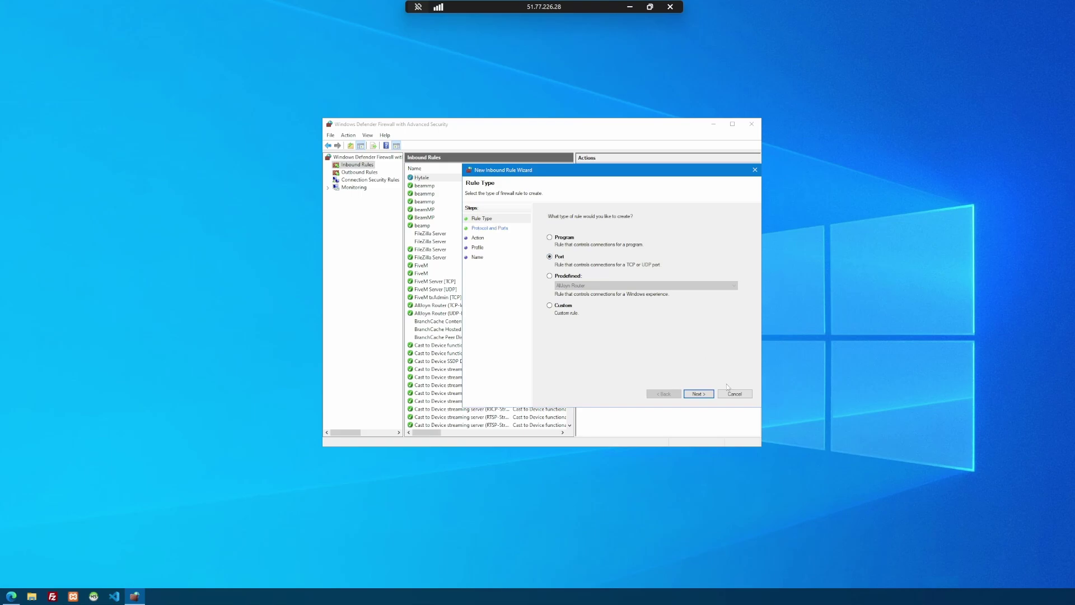
pyautogui.click(699, 394)
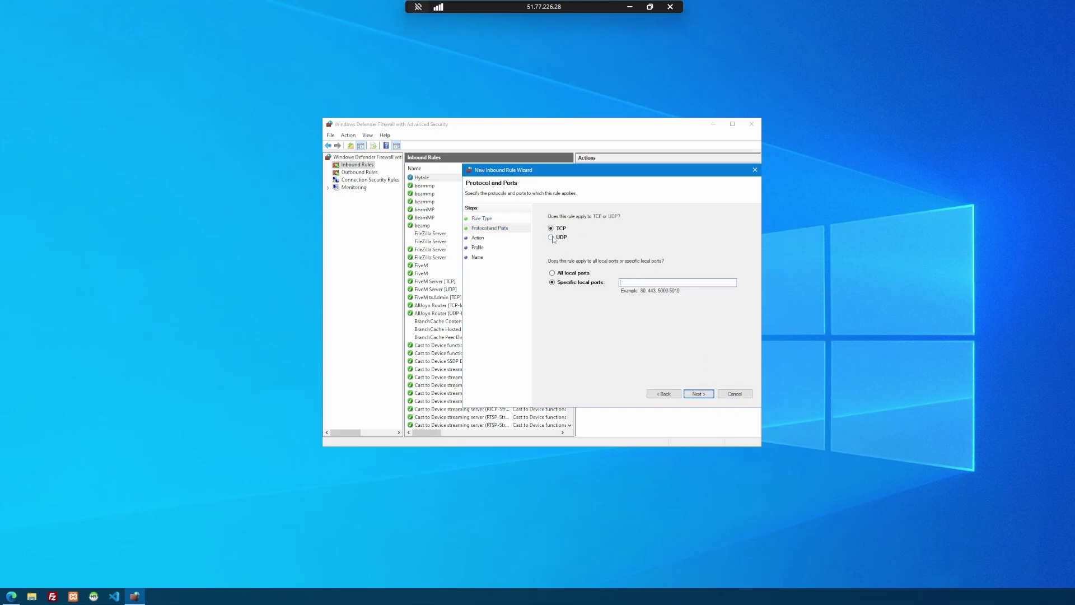
pyautogui.click(557, 240)
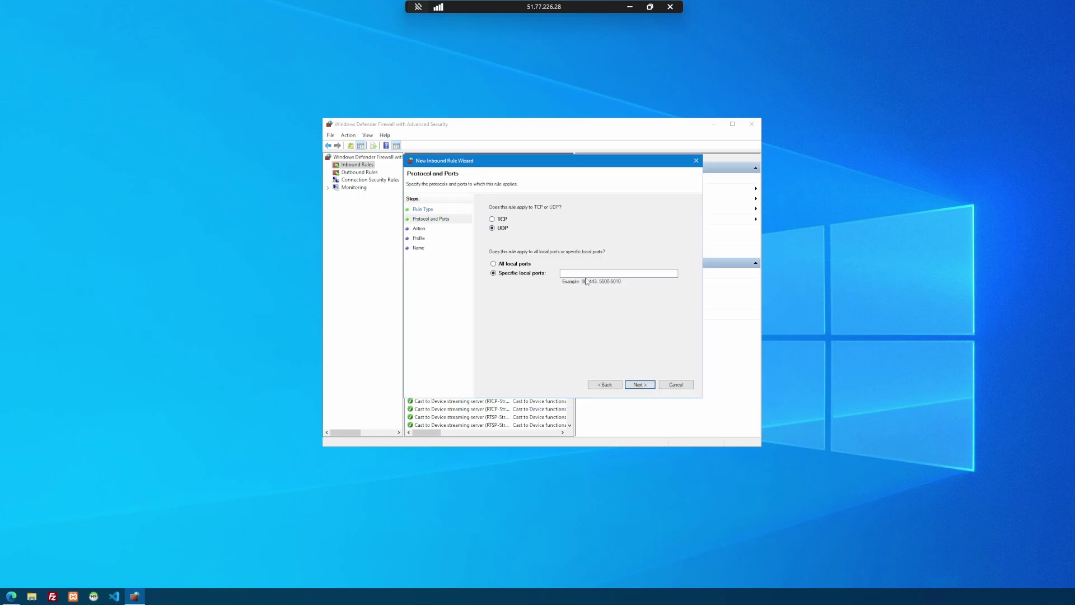
pyautogui.write('5520')
pyautogui.click(641, 386)
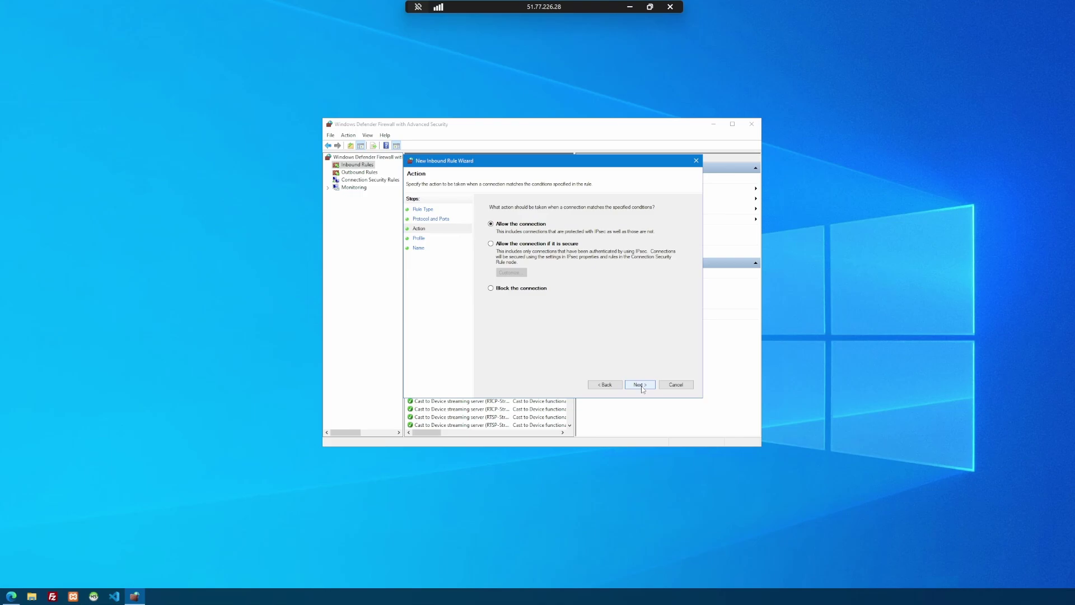
# Allow the connection on the Domain, Private and Public profiles and finish the inbound UDP rule with the name Hytale.
pyautogui.click(642, 386)
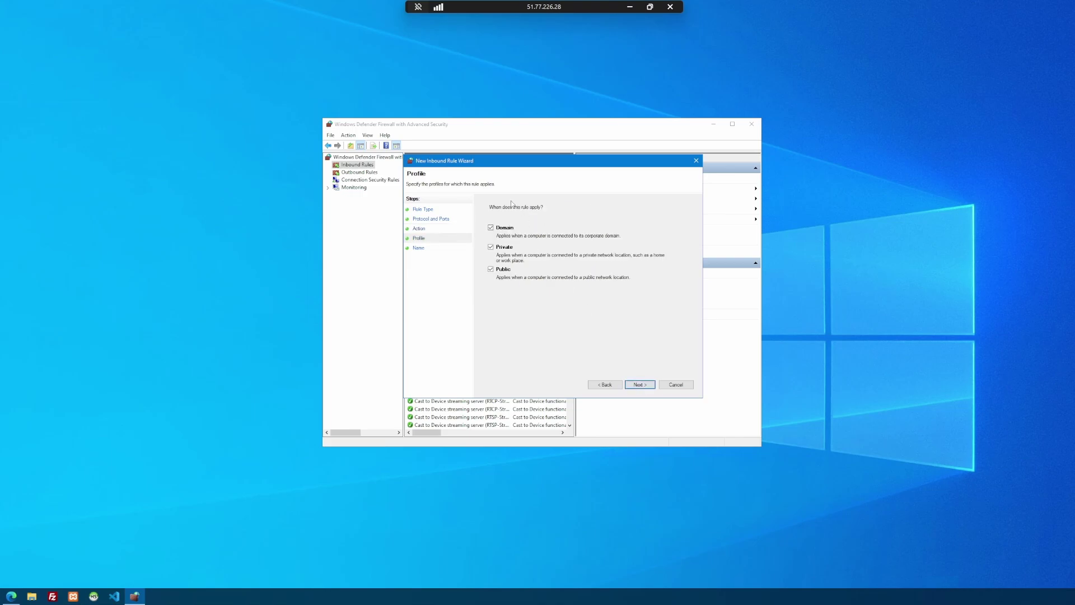
pyautogui.click(639, 385)
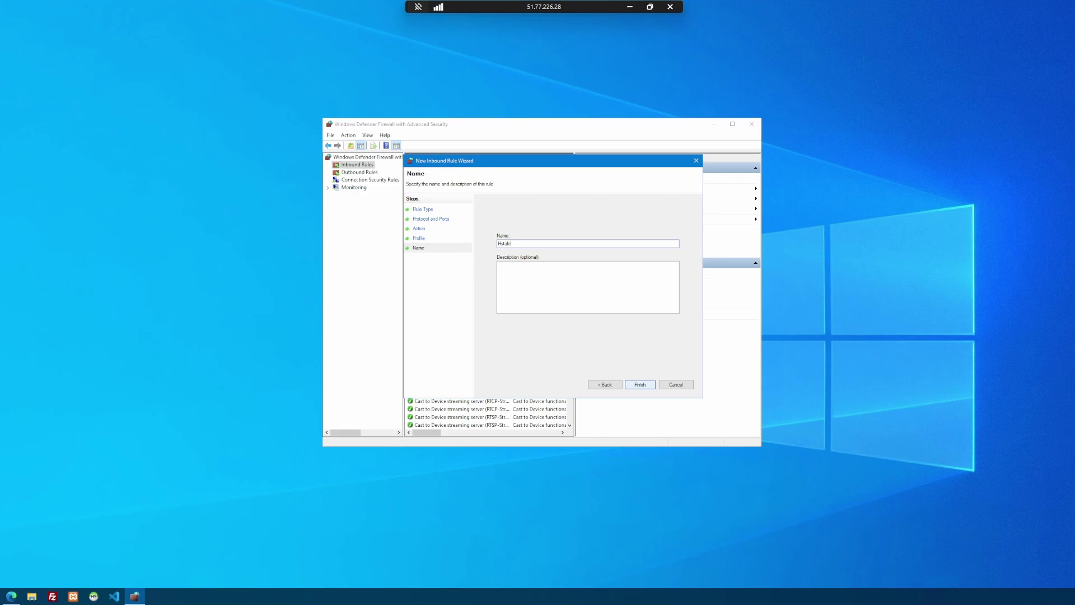
pyautogui.click(639, 384)
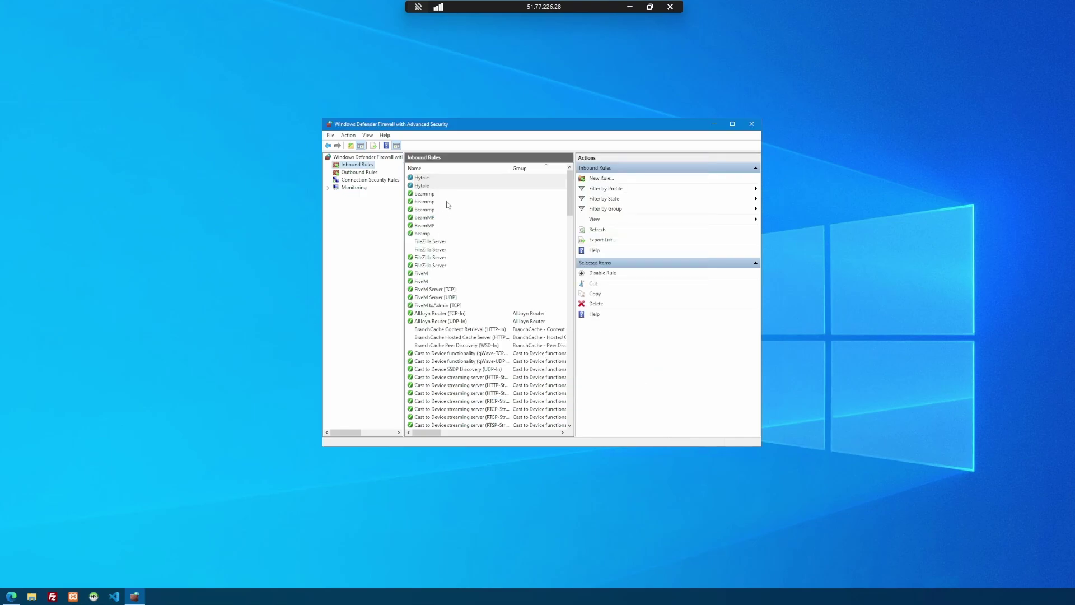
# Start a new outbound port rule for TCP on specific remote port 5520.
pyautogui.click(365, 173)
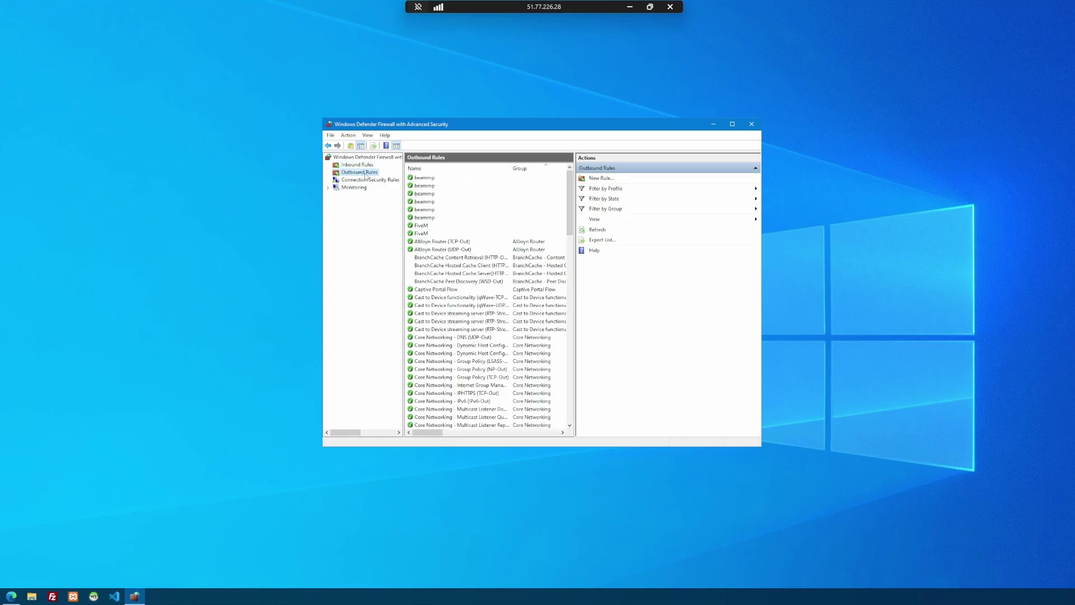
pyautogui.click(601, 178)
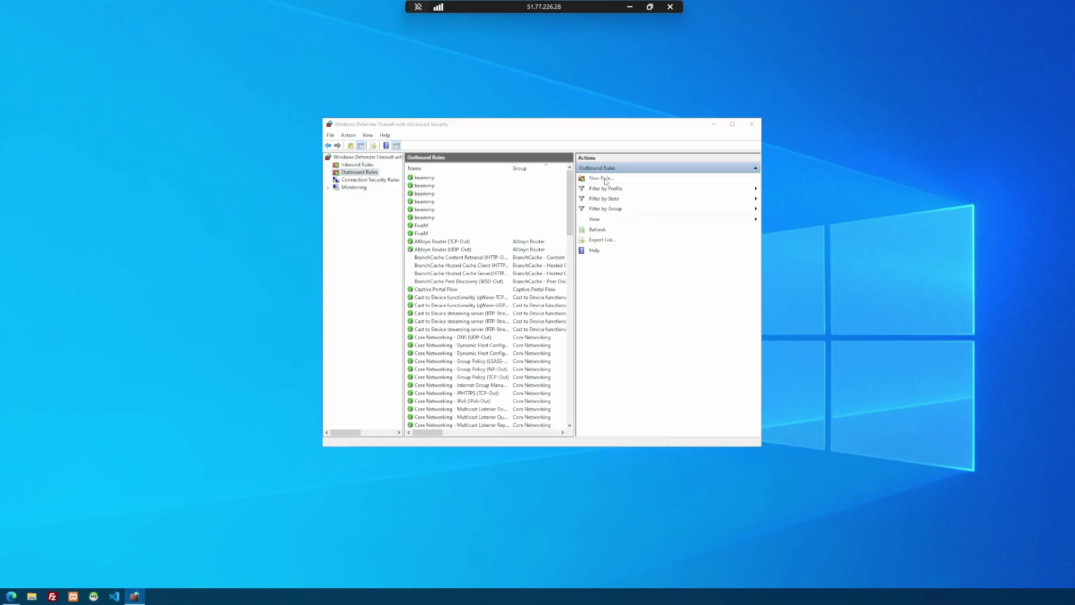
pyautogui.moveTo(98, 115); pyautogui.dragTo(579, 154)
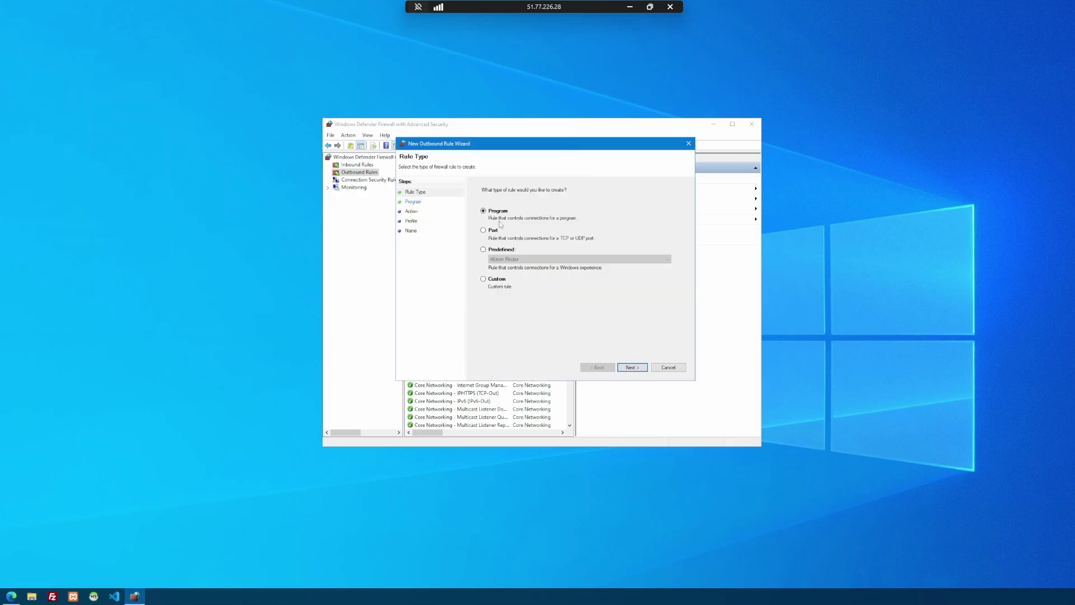
pyautogui.click(492, 231)
pyautogui.click(639, 369)
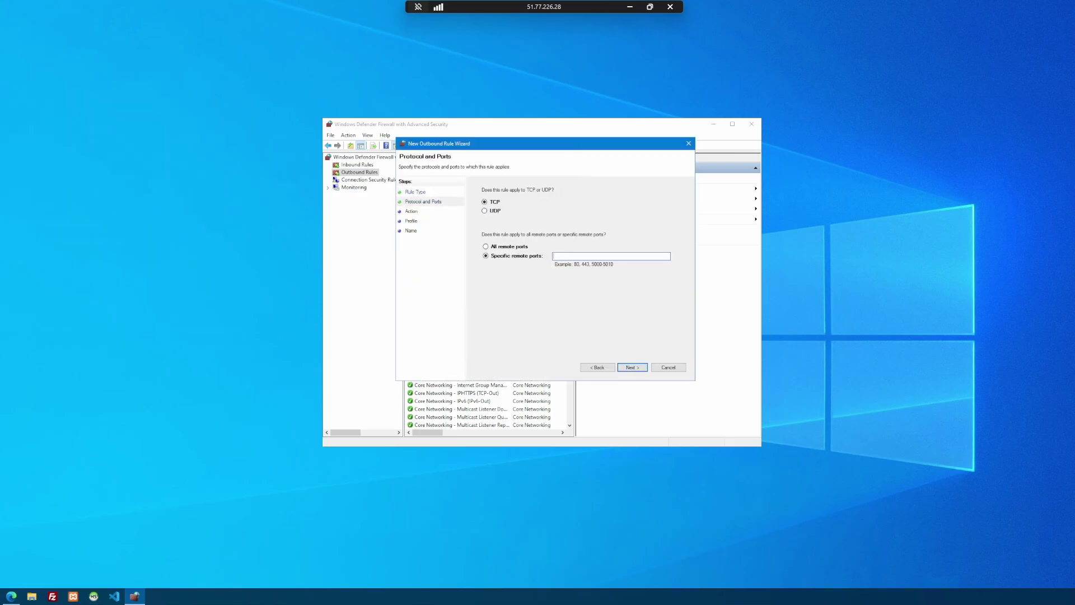
pyautogui.write('5520')
pyautogui.click(636, 370)
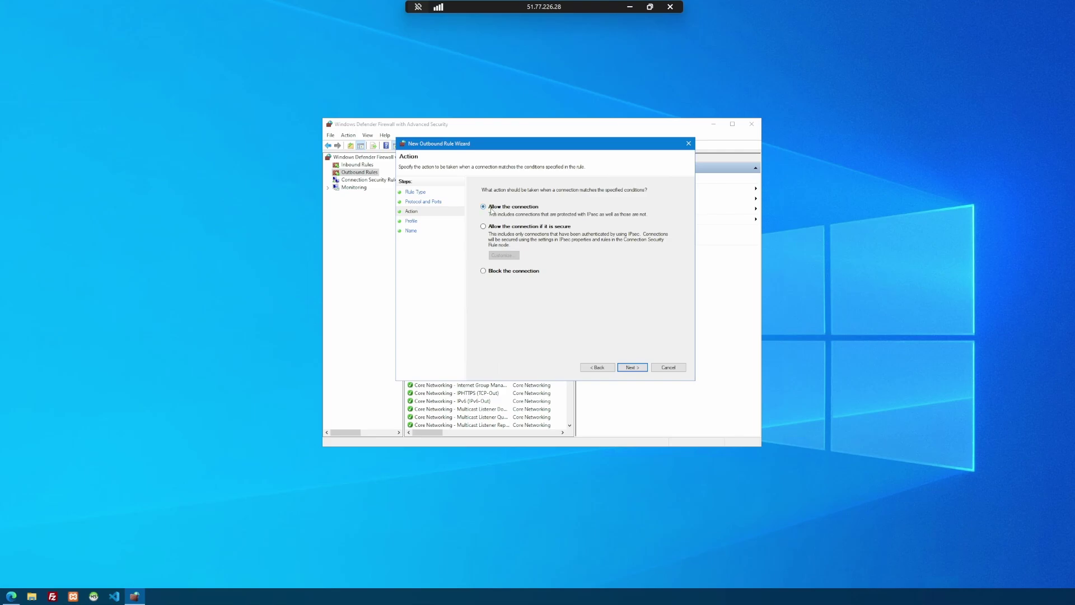
# Set the outbound TCP rule to allow the connection on all three profiles and create it with the name Hytale.
pyautogui.click(632, 367)
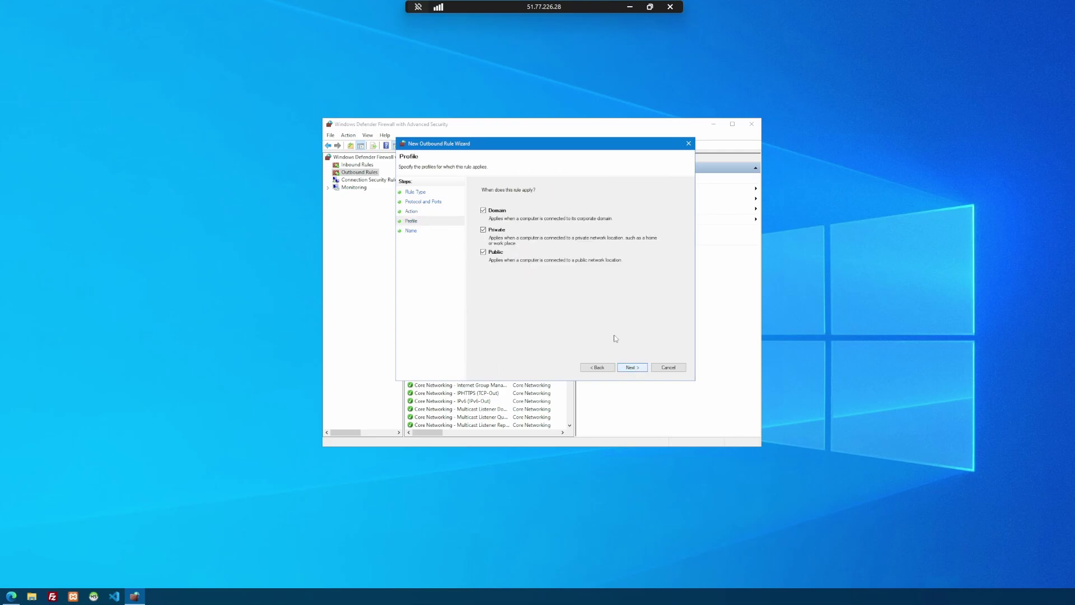
pyautogui.click(640, 370)
pyautogui.write('Hytale')
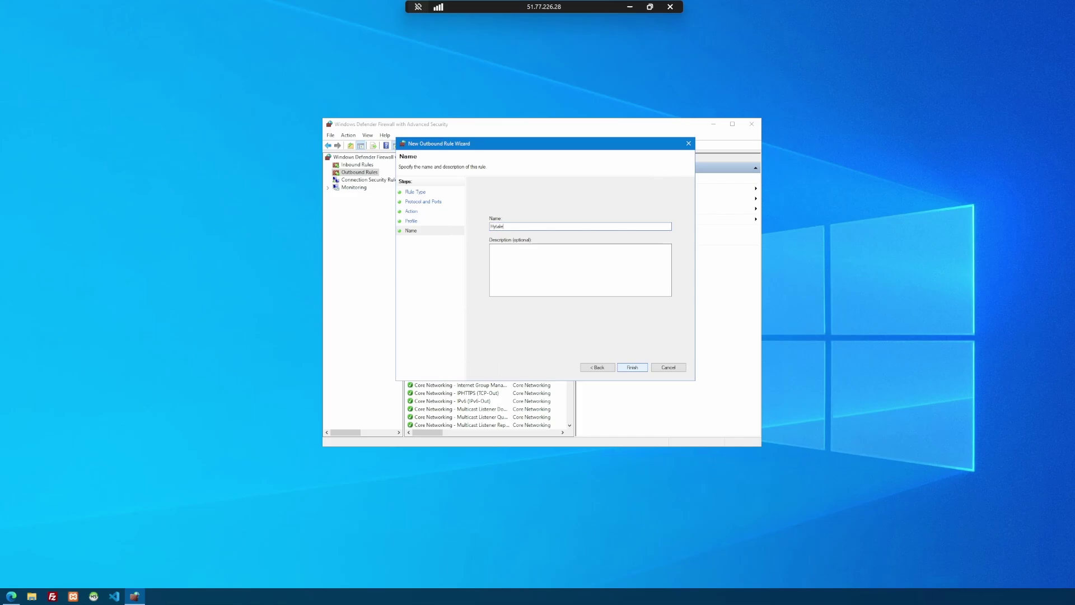
pyautogui.click(639, 370)
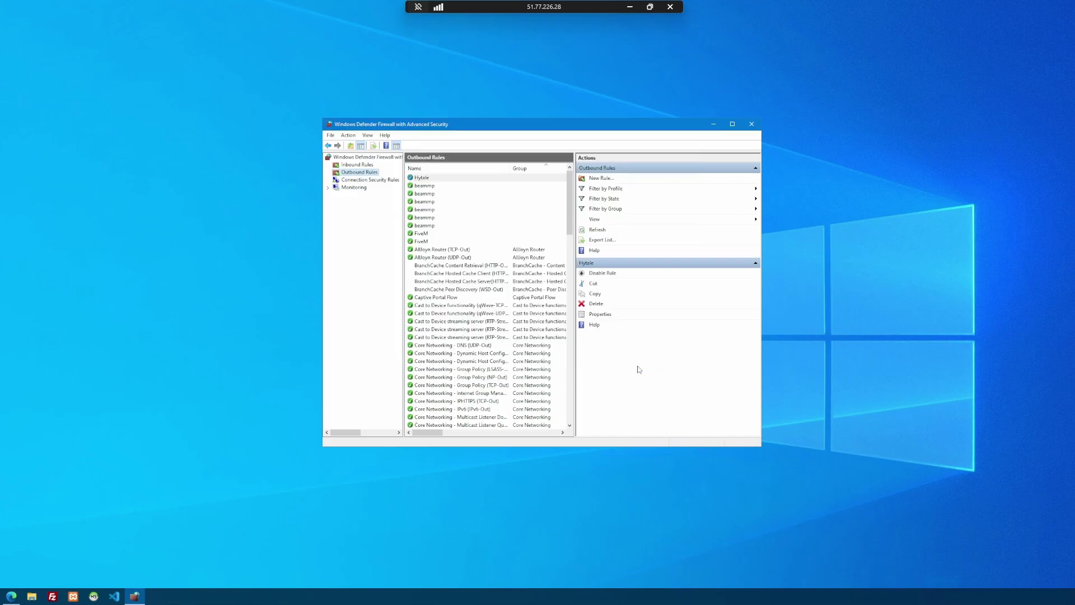
# Start a second outbound port rule, this one for UDP on specific remote port 5520.
pyautogui.click(599, 178)
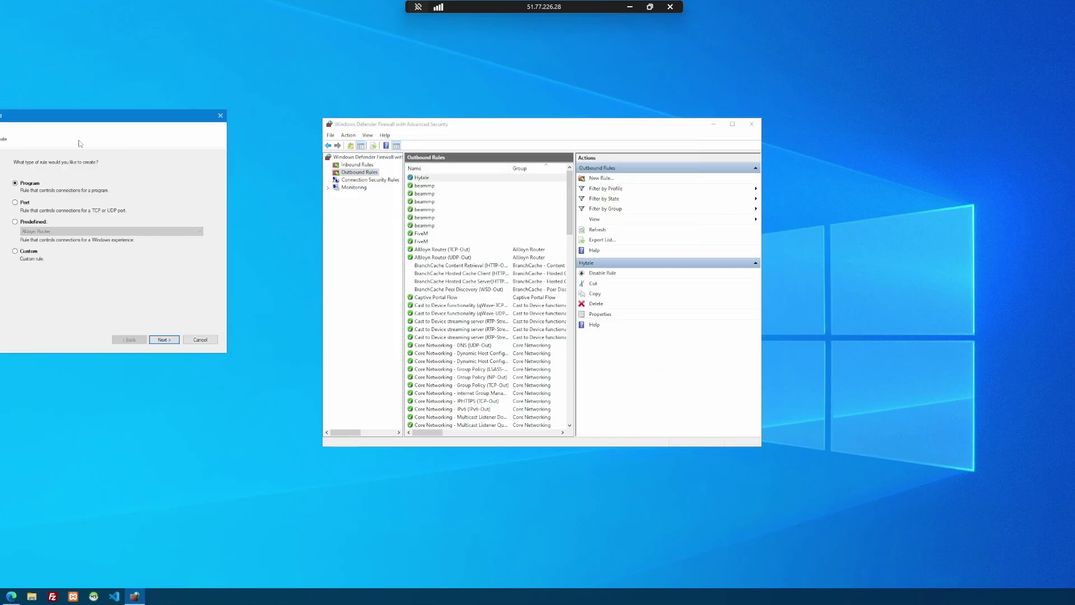
pyautogui.moveTo(111, 117); pyautogui.dragTo(583, 151)
pyautogui.click(496, 236)
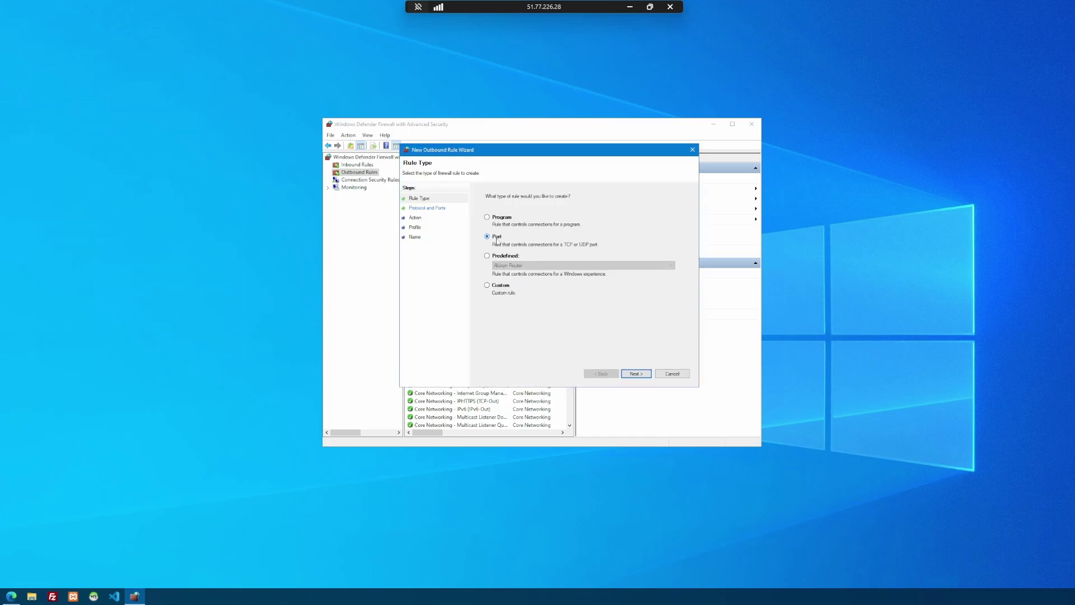
pyautogui.click(636, 373)
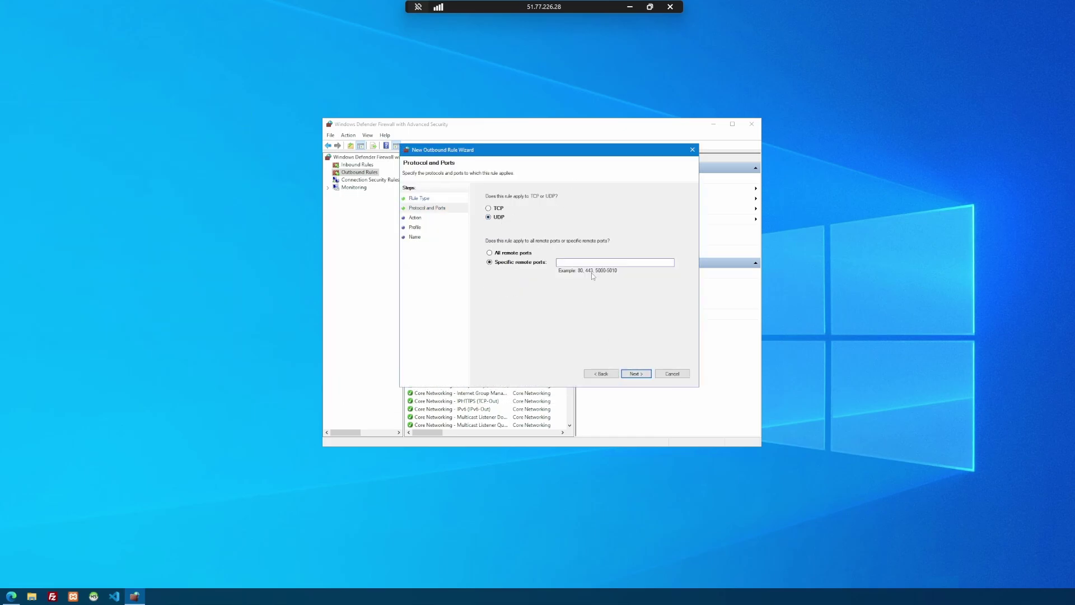
pyautogui.write('5520')
pyautogui.click(637, 374)
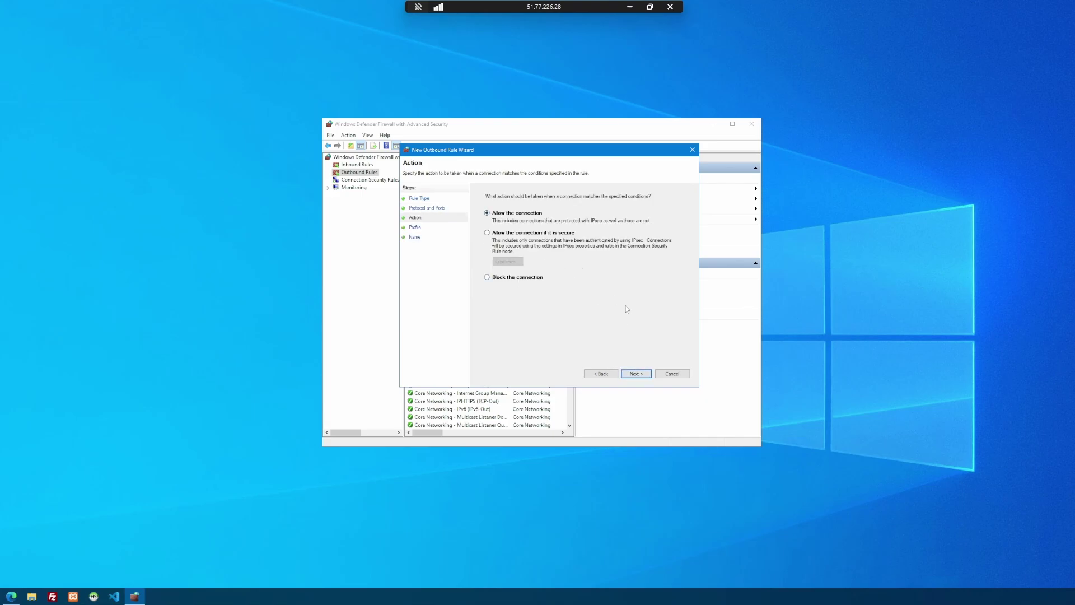
# Allow the outbound UDP connection on the Domain, Private and Public profiles and finish the rule with the name Hytale.
pyautogui.click(636, 374)
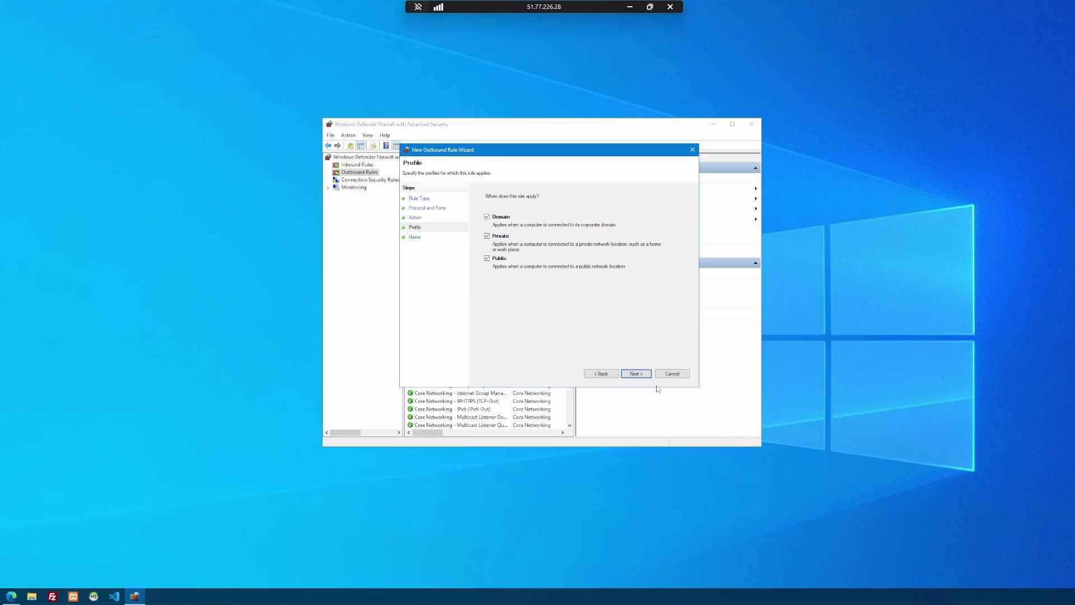
pyautogui.click(642, 375)
pyautogui.write('Hytale')
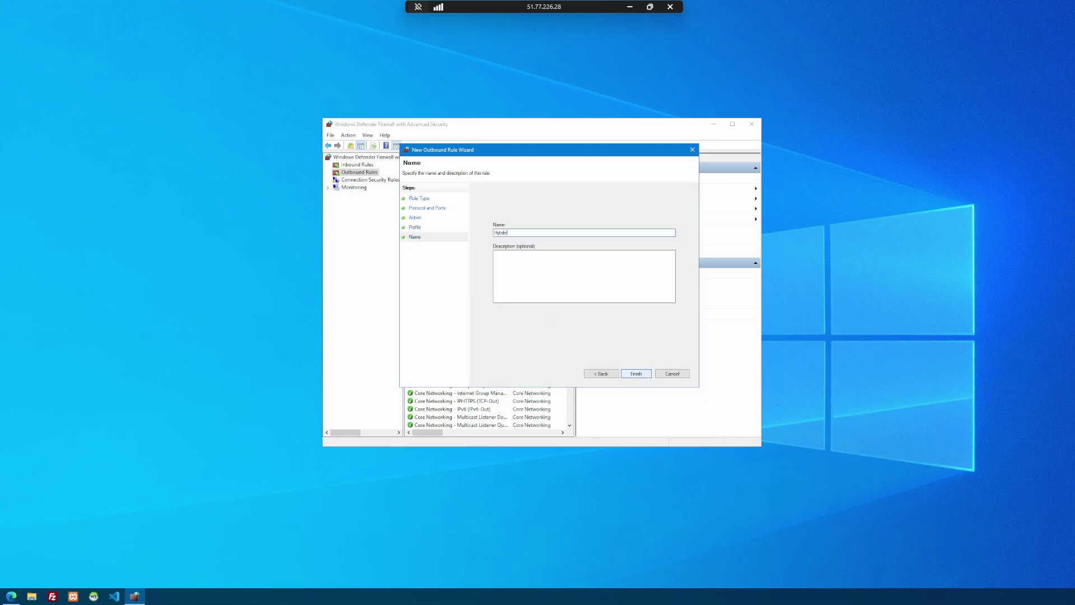
pyautogui.press('Return')
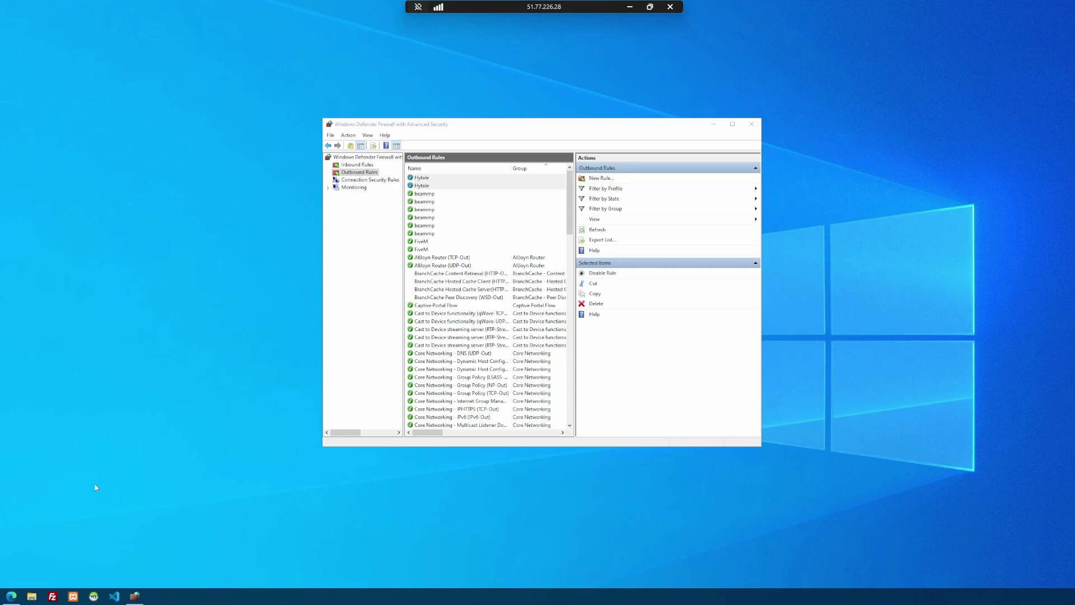
# Switch to Microsoft Edge and open BT's help article on Hub port forwarding from the Bing results for "How to port forward on bt wifi".
pyautogui.click(11, 596)
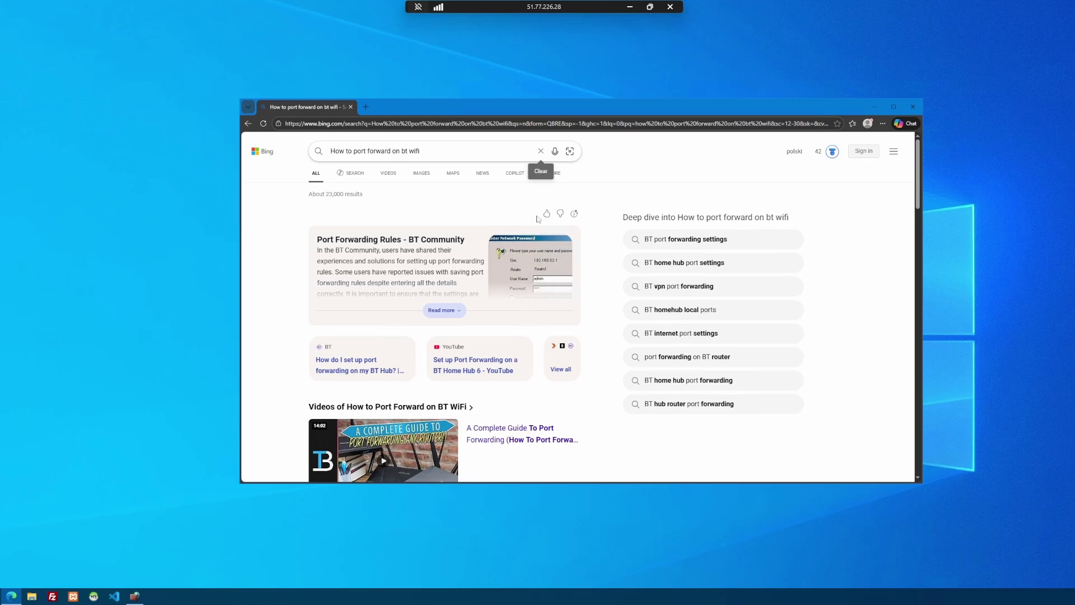
pyautogui.scroll(-2, 606, 296)
pyautogui.scroll(-6, 607, 296)
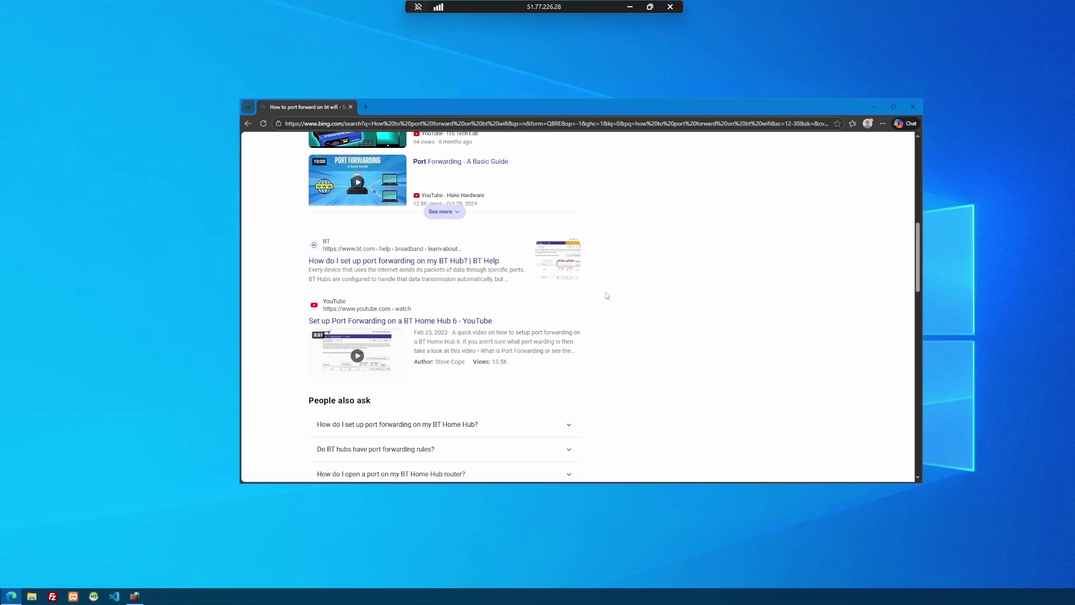
pyautogui.click(387, 261)
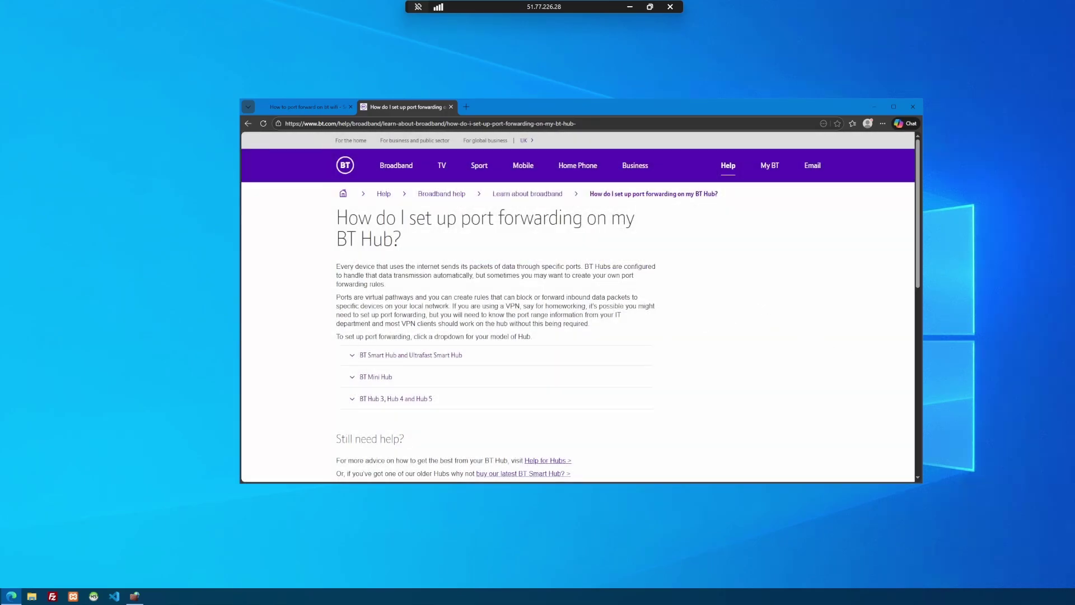
# Expand the BT Smart Hub and Ultrafast Smart Hub section and read its port forwarding instructions, from the Hub Manager address through the admin password.
pyautogui.scroll(-2, 439, 346)
pyautogui.click(356, 273)
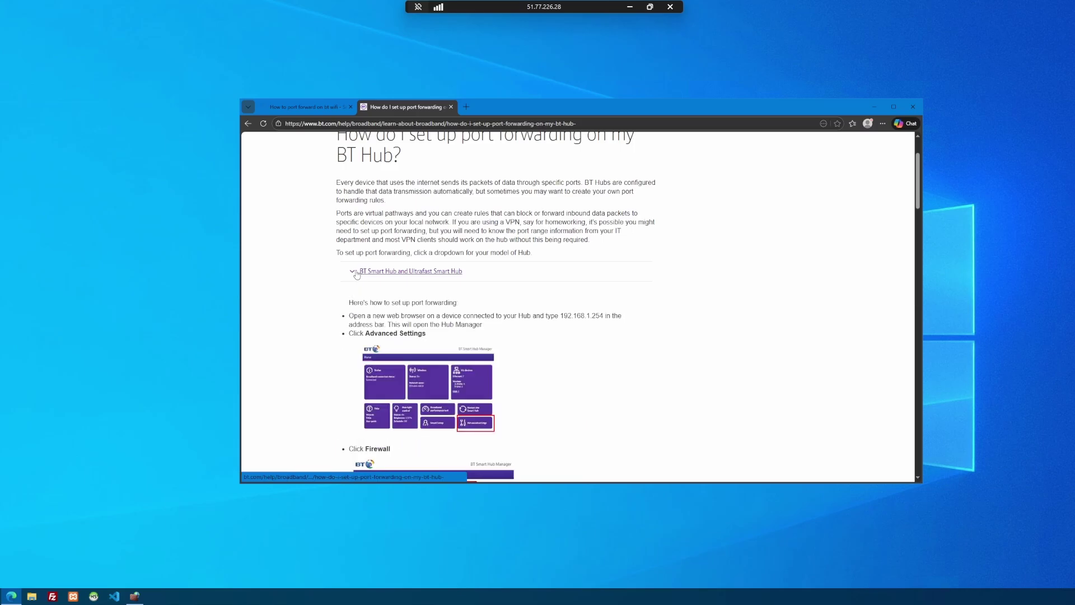
pyautogui.scroll(-3, 504, 293)
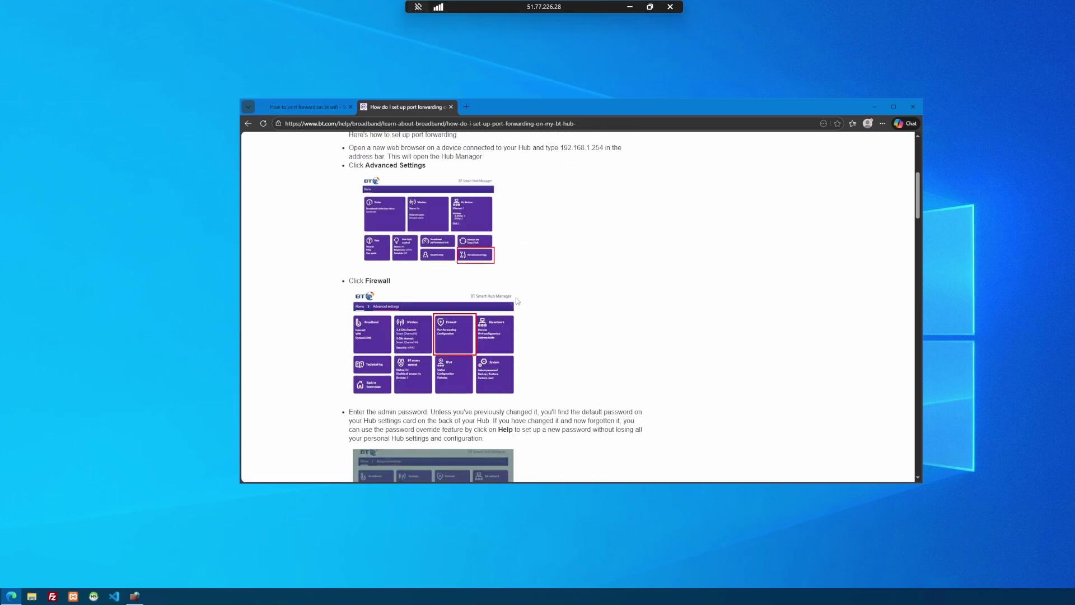
pyautogui.scroll(3, 517, 298)
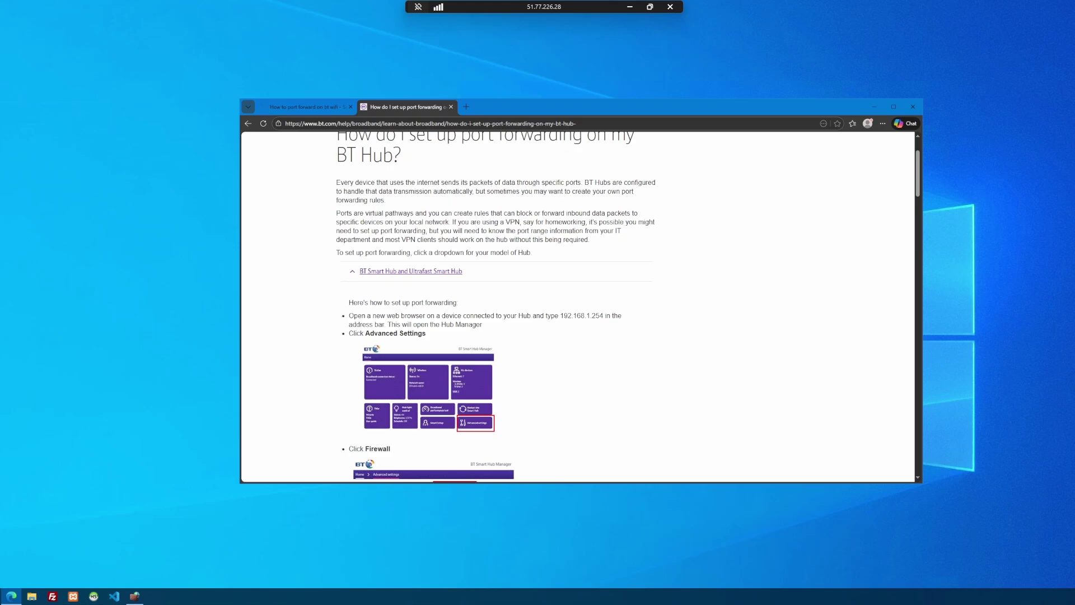
pyautogui.moveTo(560, 316); pyautogui.dragTo(601, 317)
pyautogui.click(615, 326)
pyautogui.scroll(-4, 470, 298)
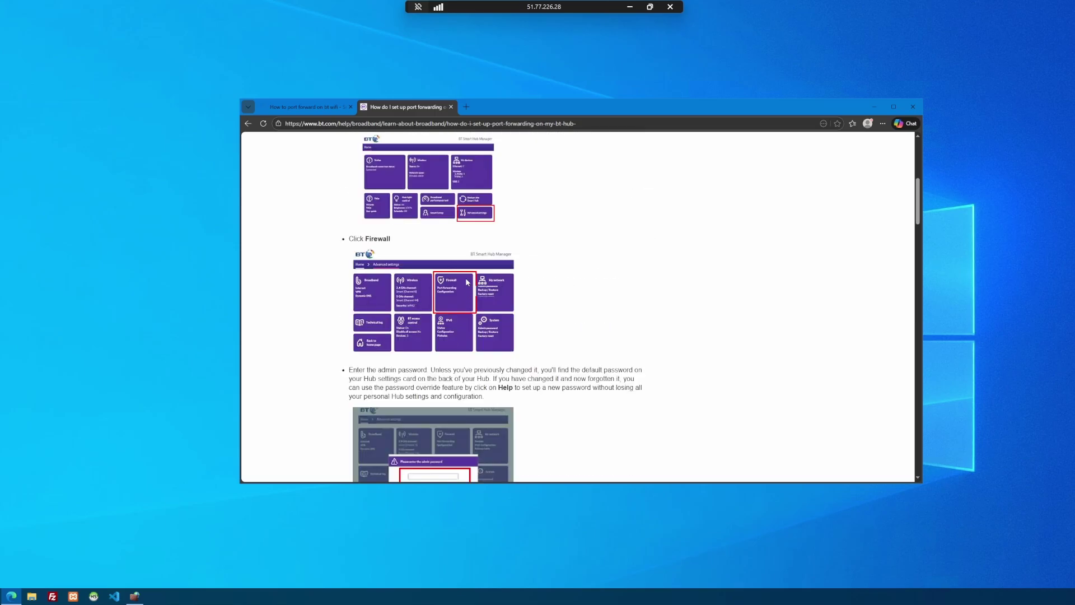
pyautogui.scroll(-2, 471, 286)
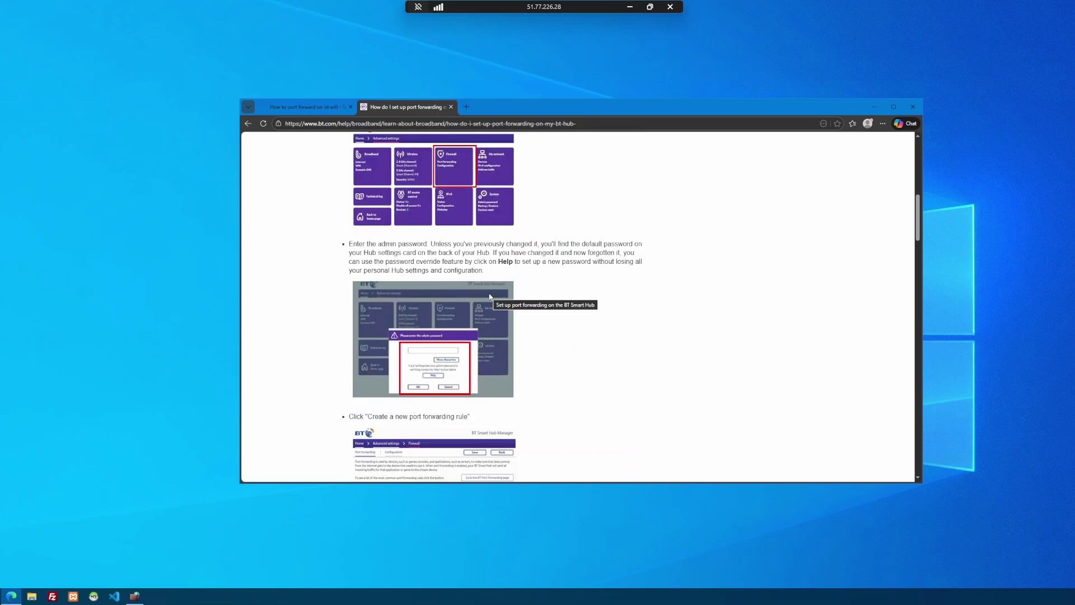